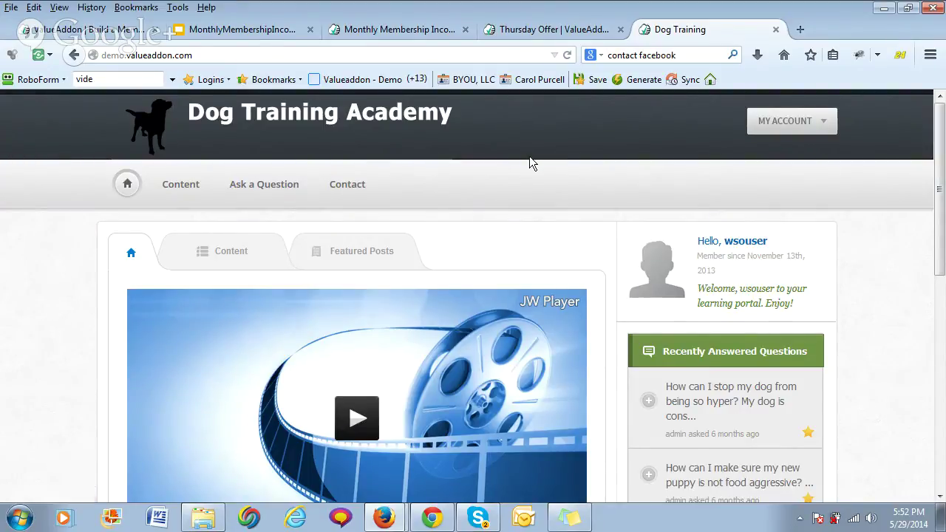
click(517, 31)
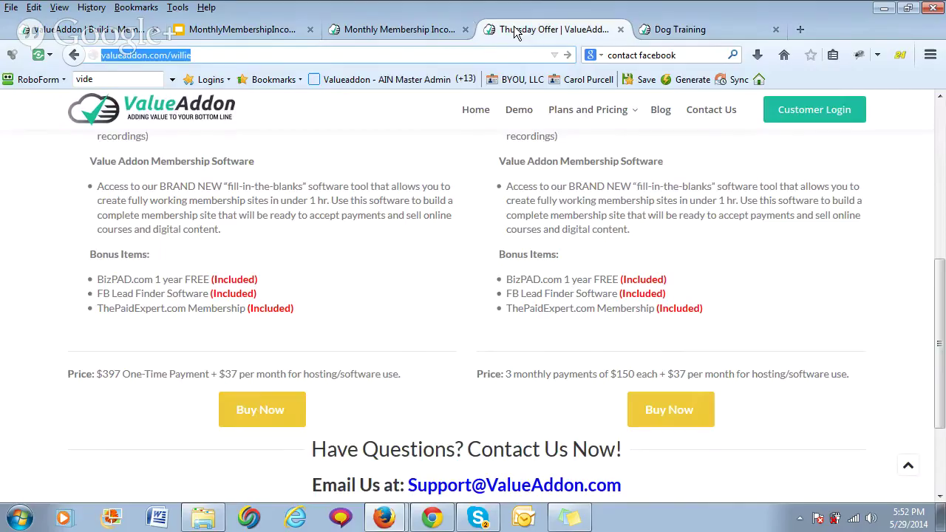
click(402, 31)
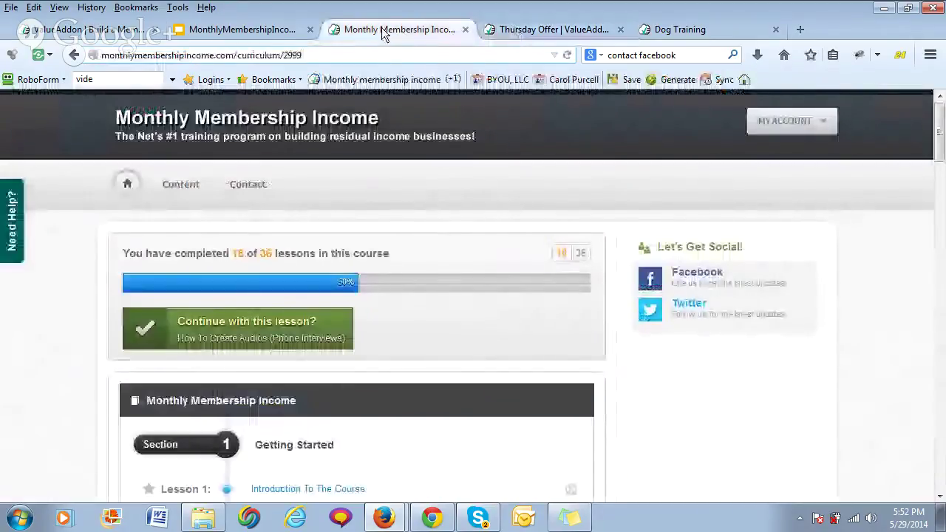
click(218, 33)
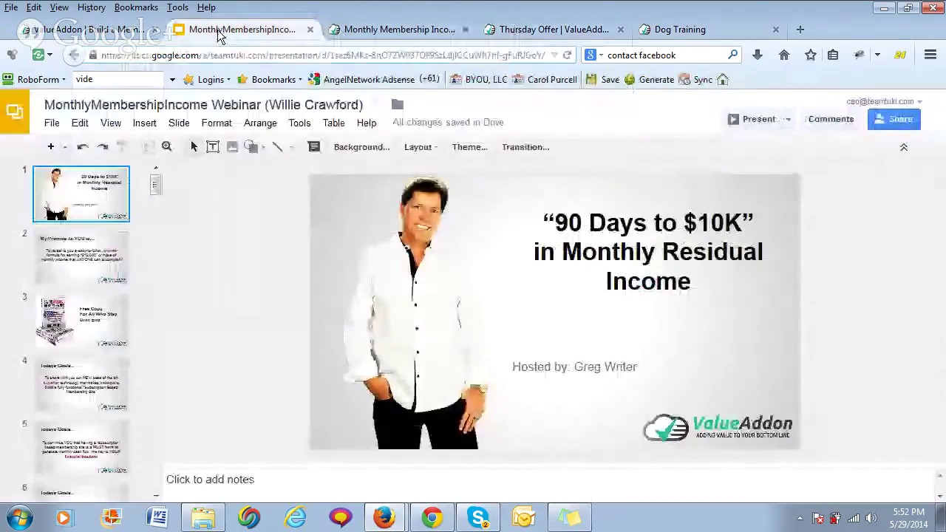
click(115, 30)
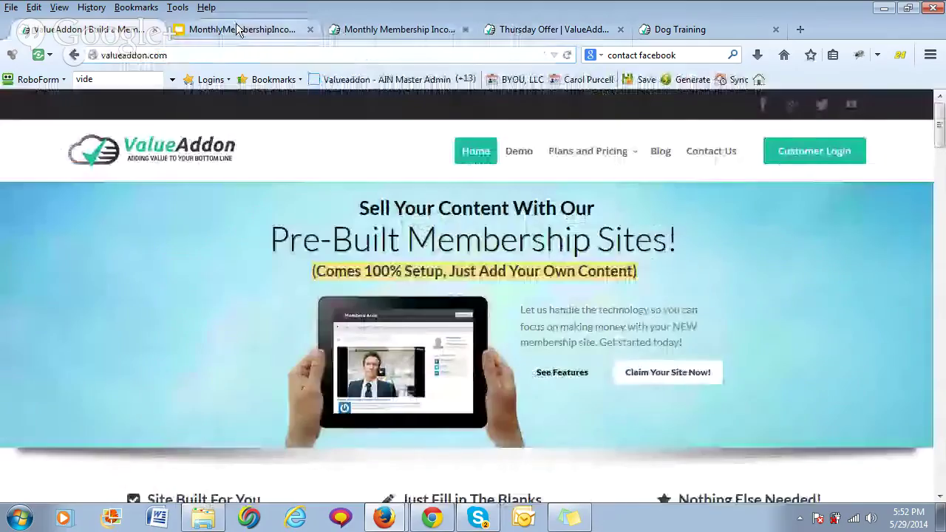
Load masterhangouts.com in place of the Dog Training demo site
click(712, 29)
click(305, 56)
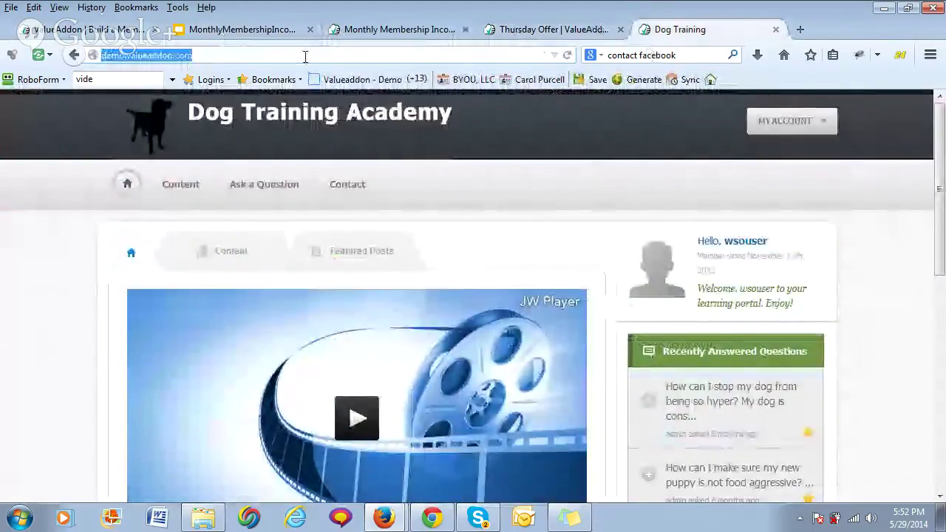
text(master)
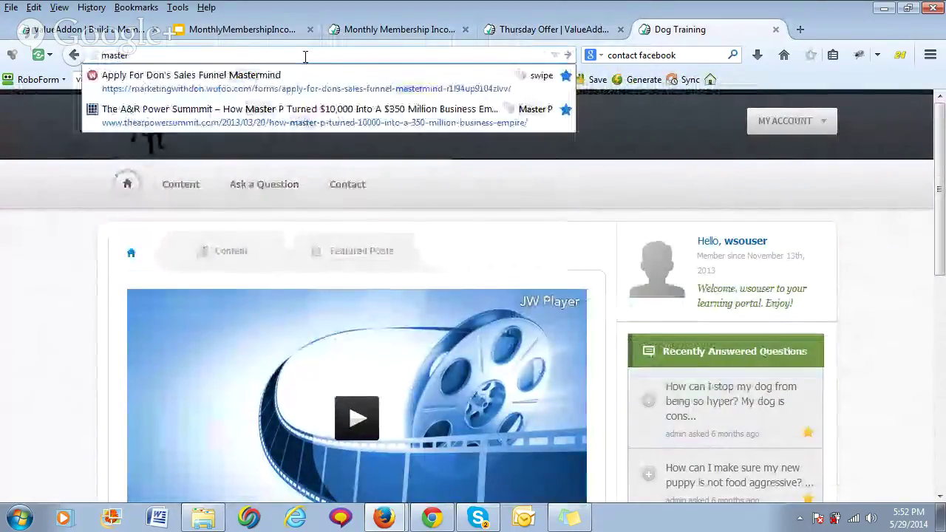
text(hang)
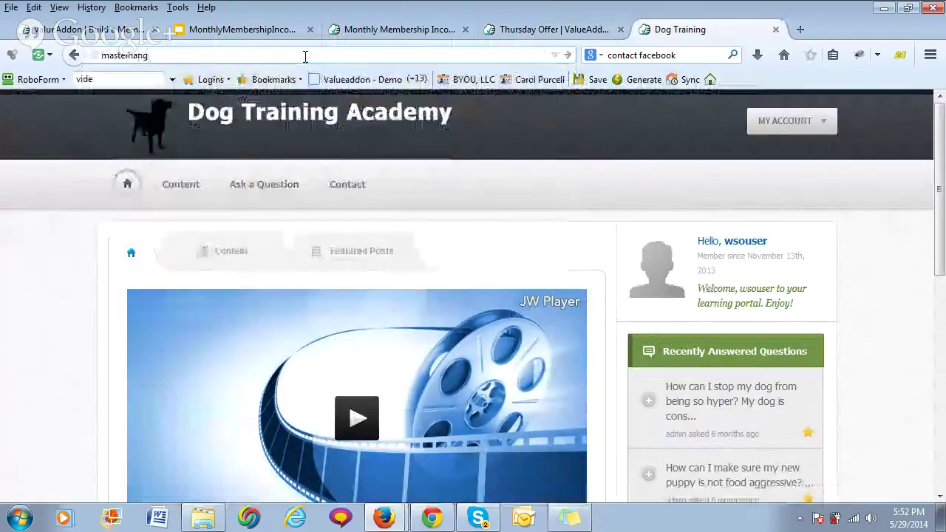
text(cu)
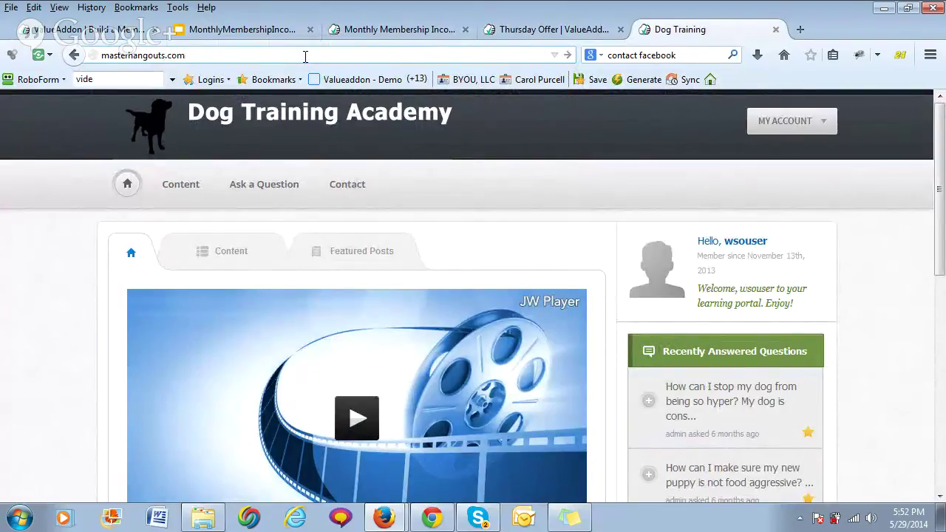
text(.com)
key(Return)
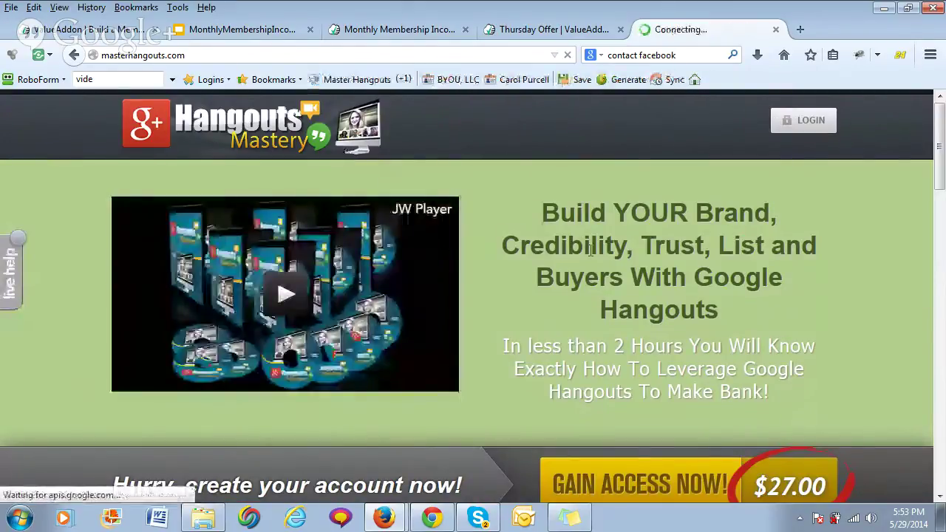
Go to the Hangouts Mastery member login and sign in with the saved Master Hangouts username and password
scroll(757, 457, down, 5)
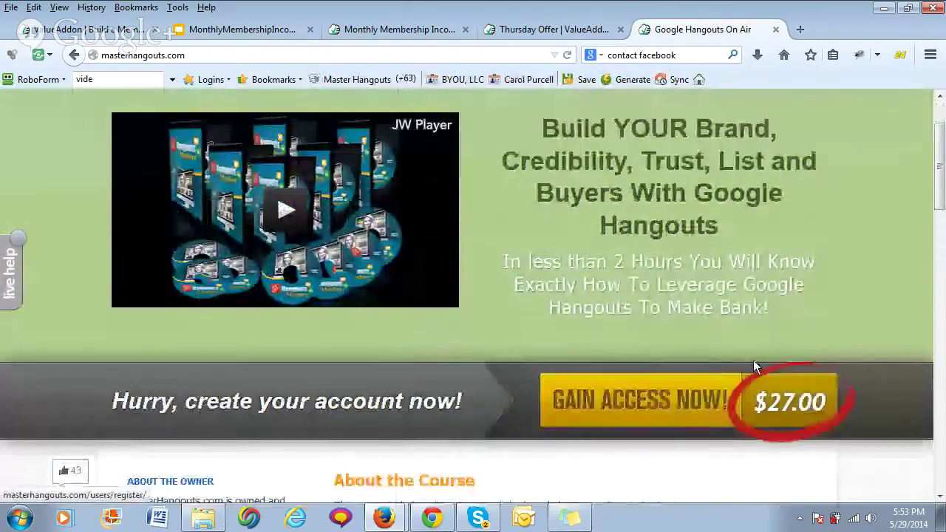
scroll(787, 342, up, 5)
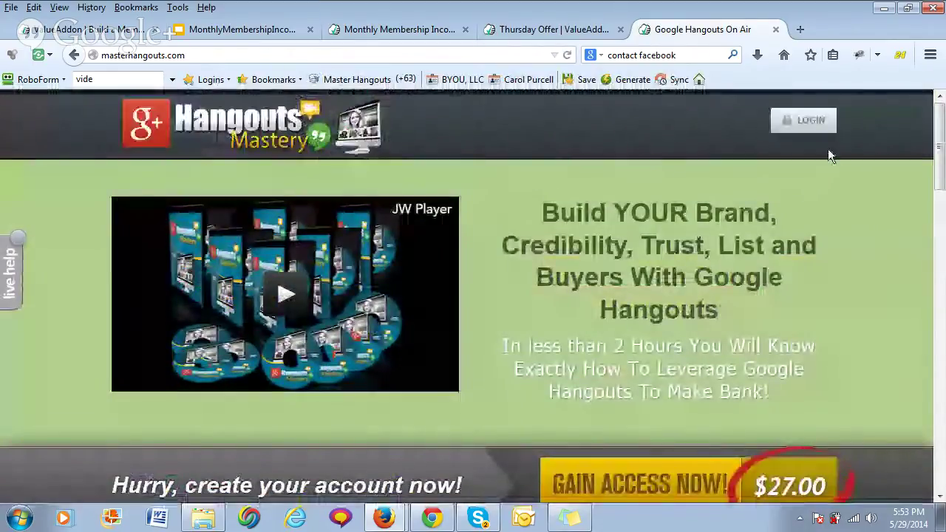
click(808, 122)
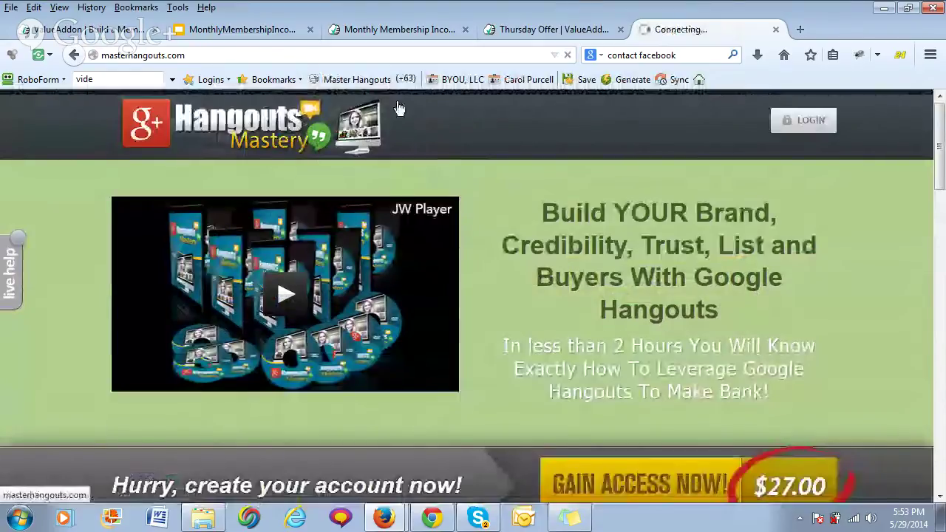
mouse_move(380, 85)
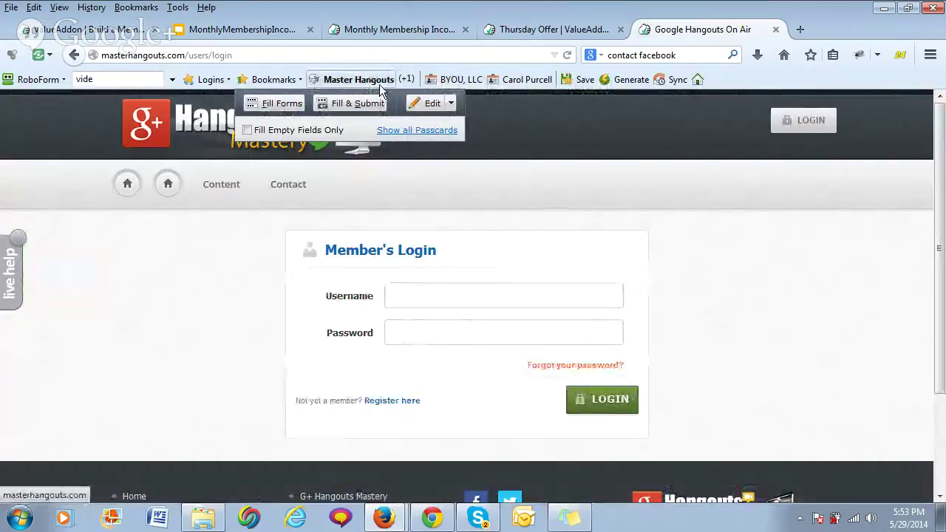
click(356, 103)
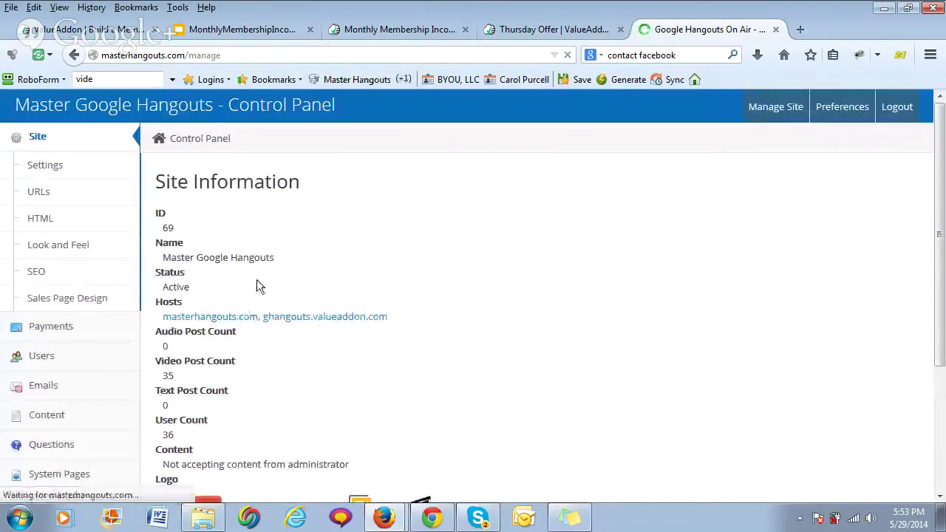
Examine the site's Settings page, from the membership site name and disclaimer down to the support and billing contact fields
click(59, 171)
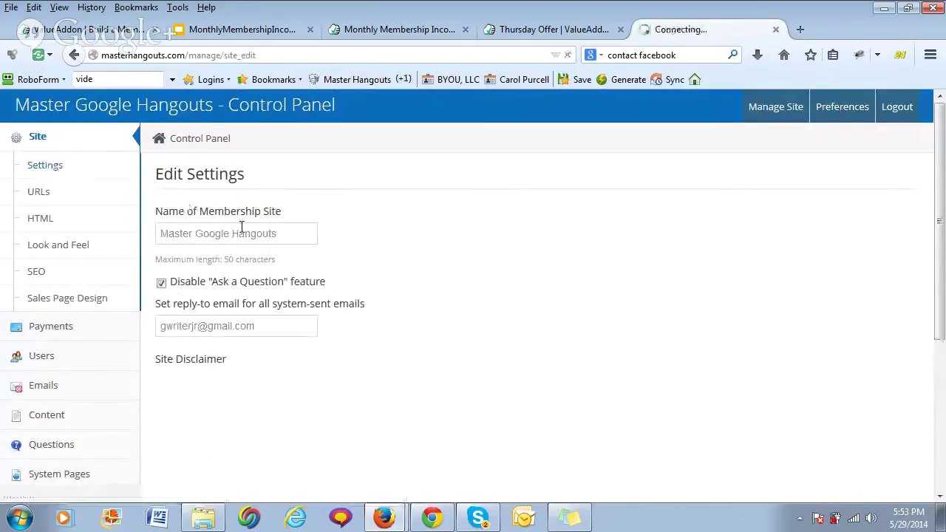
drag(313, 233, 165, 254)
scroll(279, 285, down, 2)
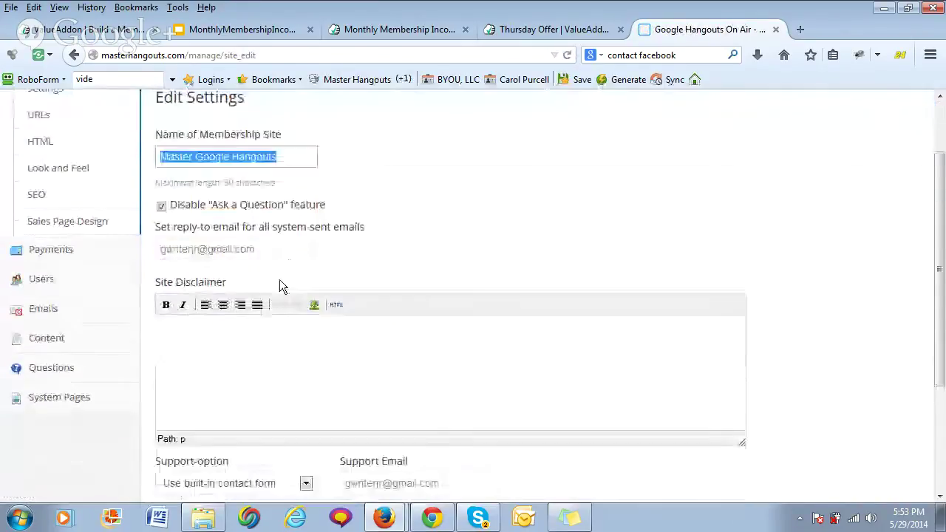
click(219, 348)
scroll(258, 356, down, 4)
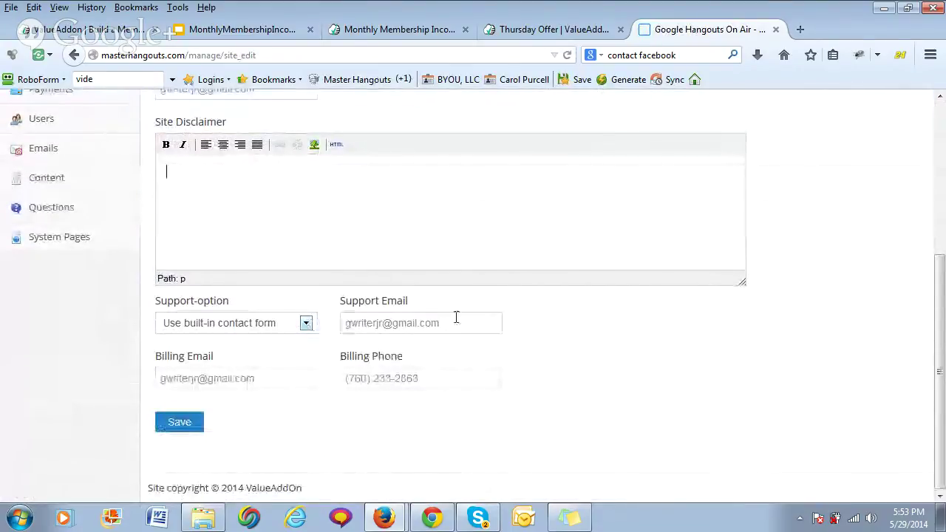
scroll(296, 340, up, 5)
scroll(243, 333, down, 5)
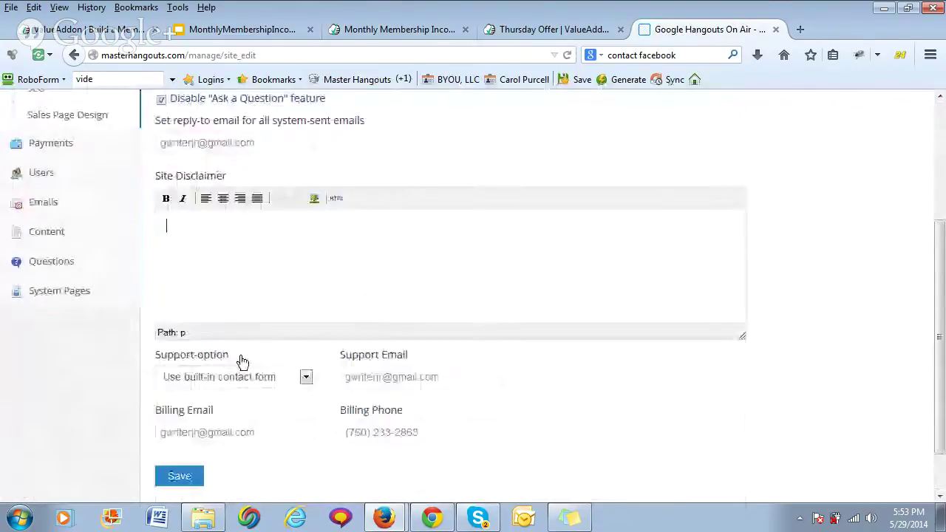
scroll(158, 362, up, 5)
Open the site's URL management page, select the custom domain URL mask and save the URL settings
click(42, 192)
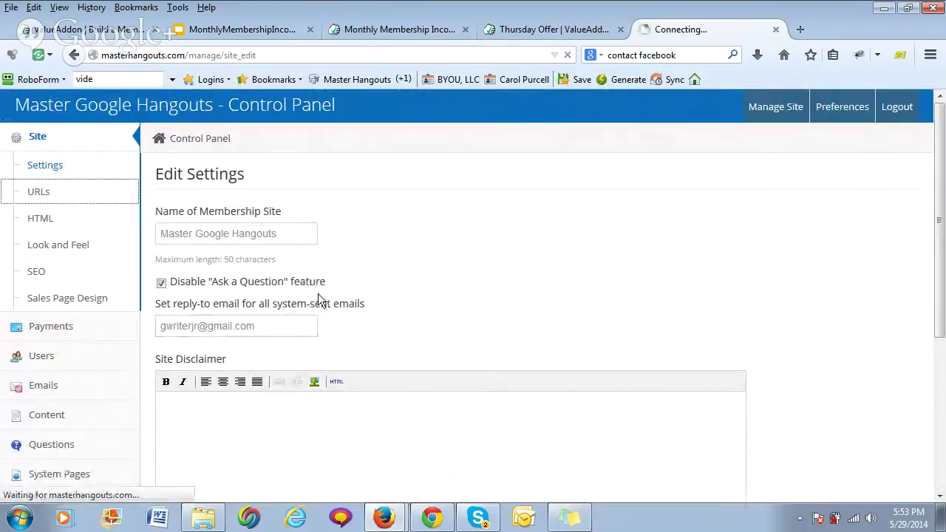
triple_click(298, 313)
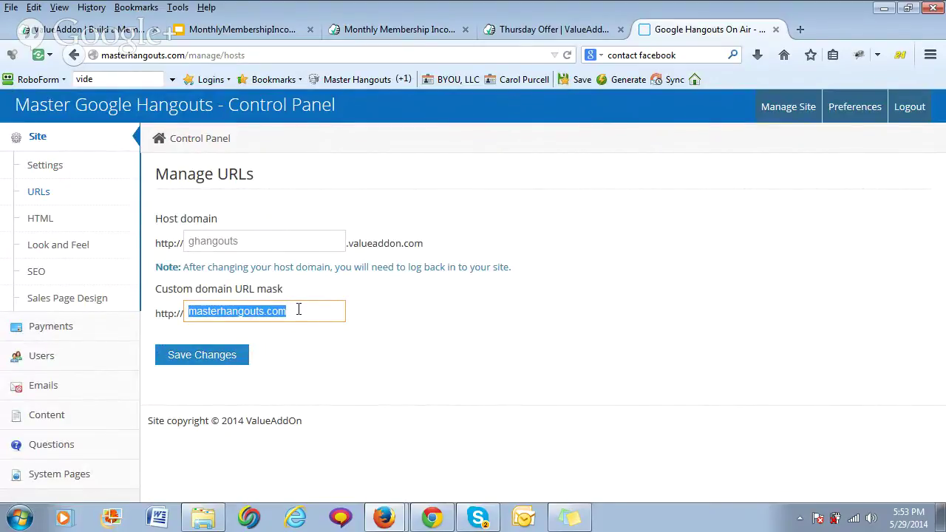
click(184, 356)
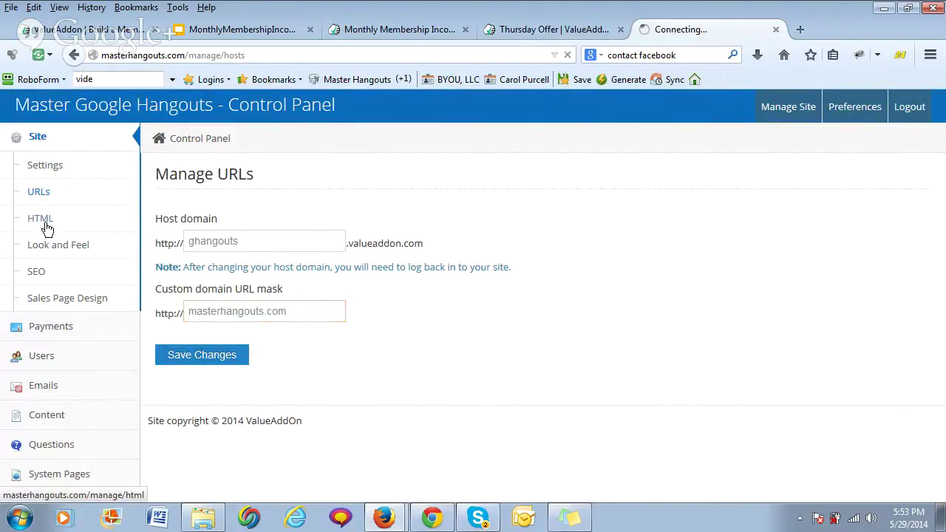
Review the site's HTML sections and the Look and Feel options for logos, backgrounds, icon and avatar
click(47, 224)
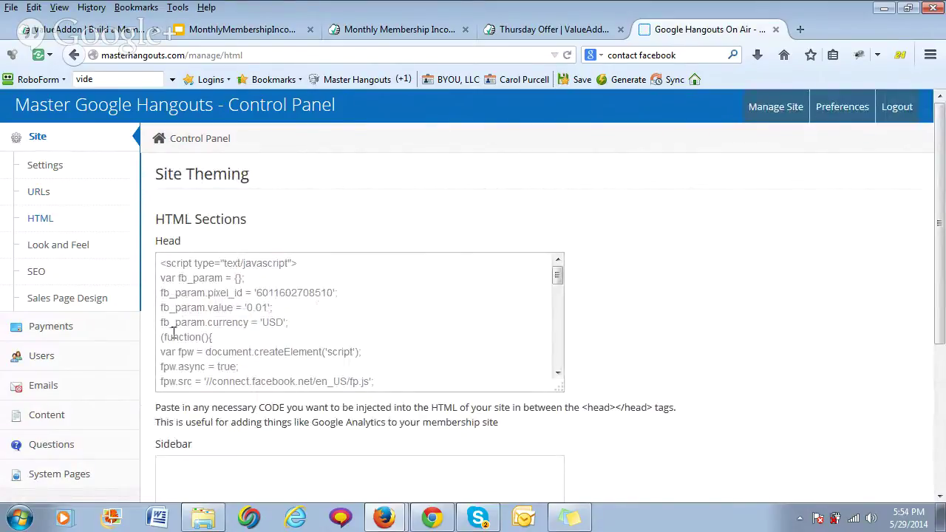
click(74, 247)
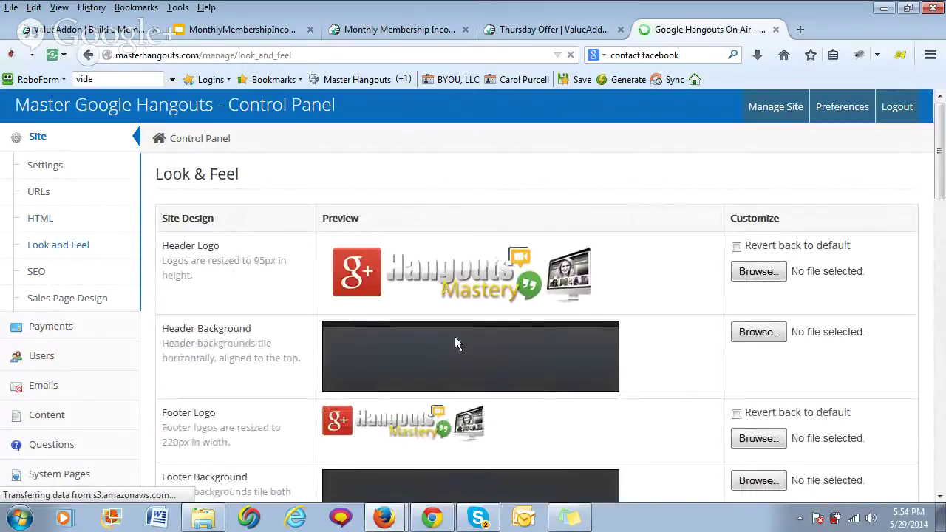
scroll(454, 342, down, 4)
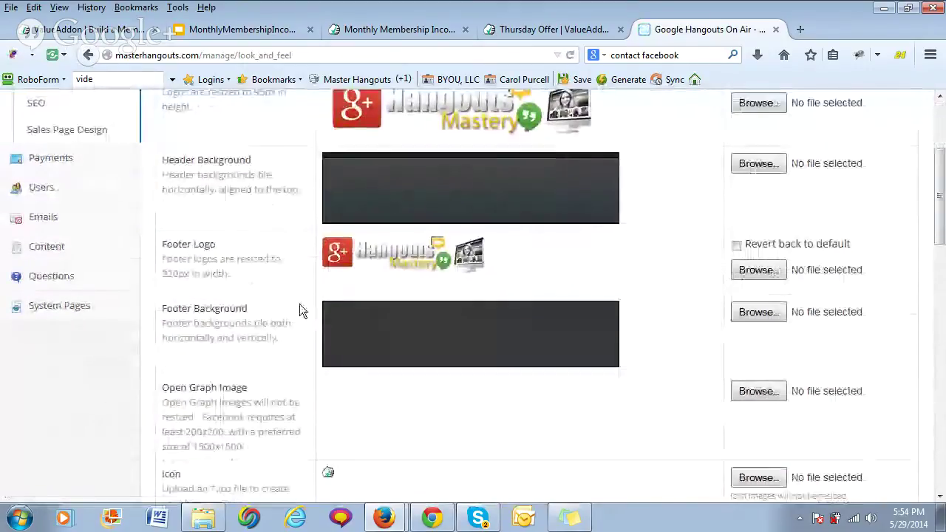
scroll(301, 311, down, 4)
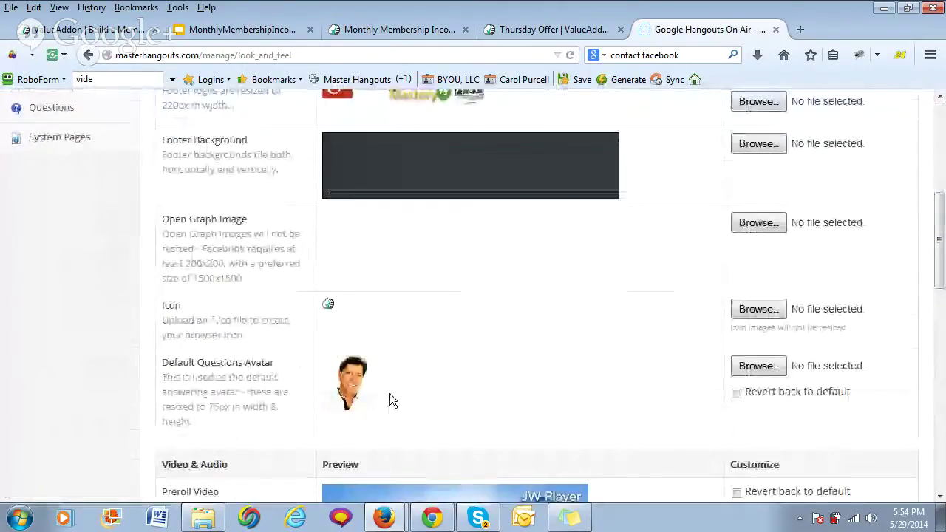
scroll(374, 386, up, 8)
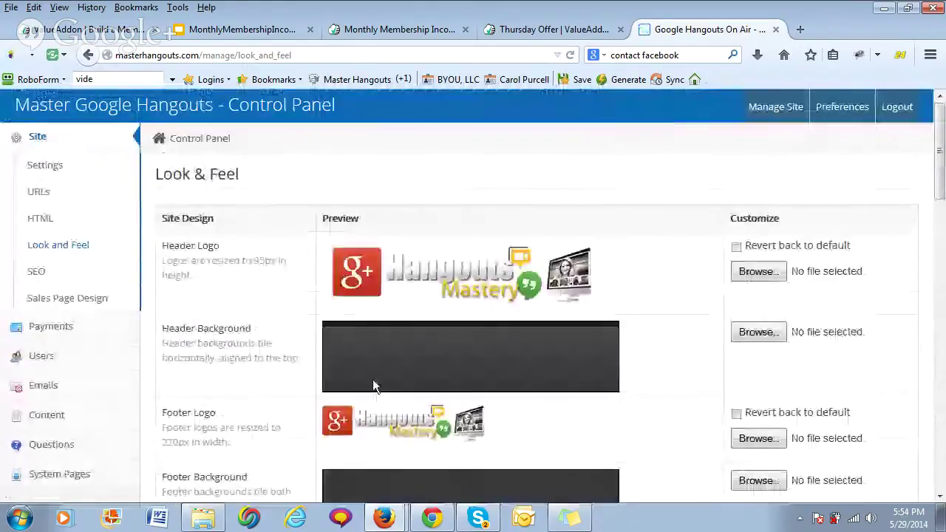
Review the SEO settings, and examine the headline and subheadline on the Sales Page Design page
click(42, 272)
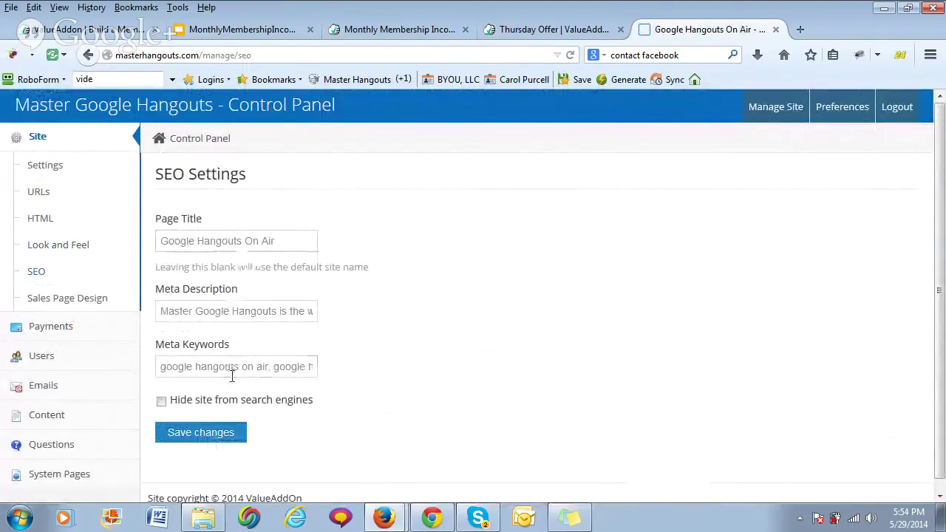
click(73, 302)
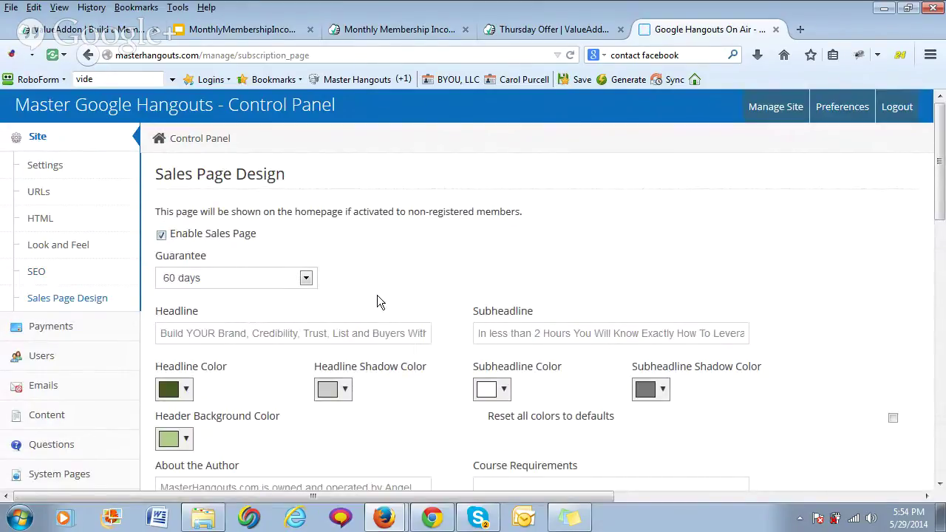
scroll(377, 295, down, 2)
drag(175, 250, 441, 252)
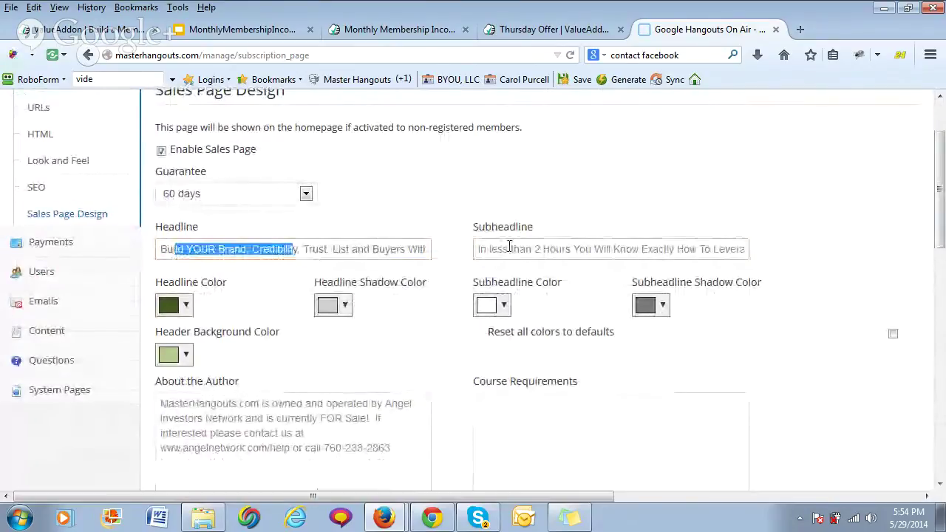
drag(511, 249, 663, 249)
scroll(198, 240, down, 2)
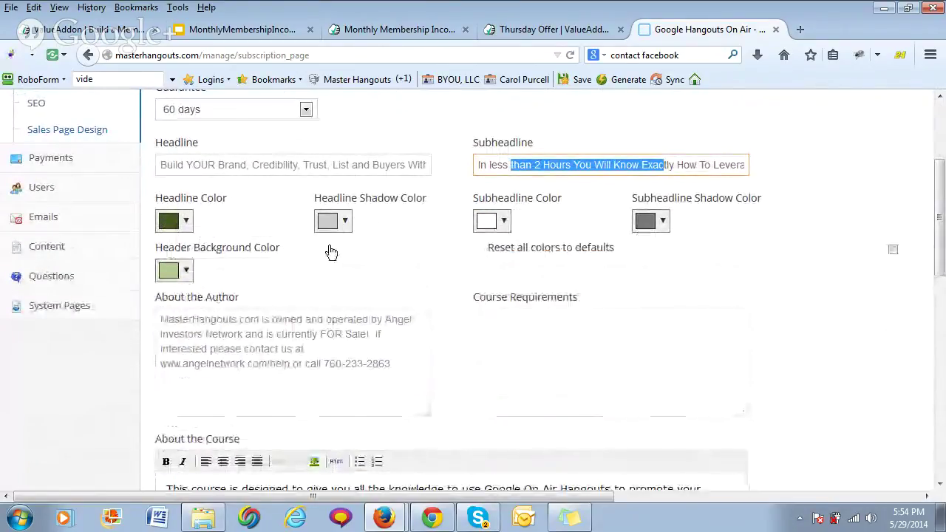
Examine the sales page's author and course requirement texts, available courses, attachments, and video and payment integration options
scroll(331, 248, down, 2)
click(238, 236)
click(530, 254)
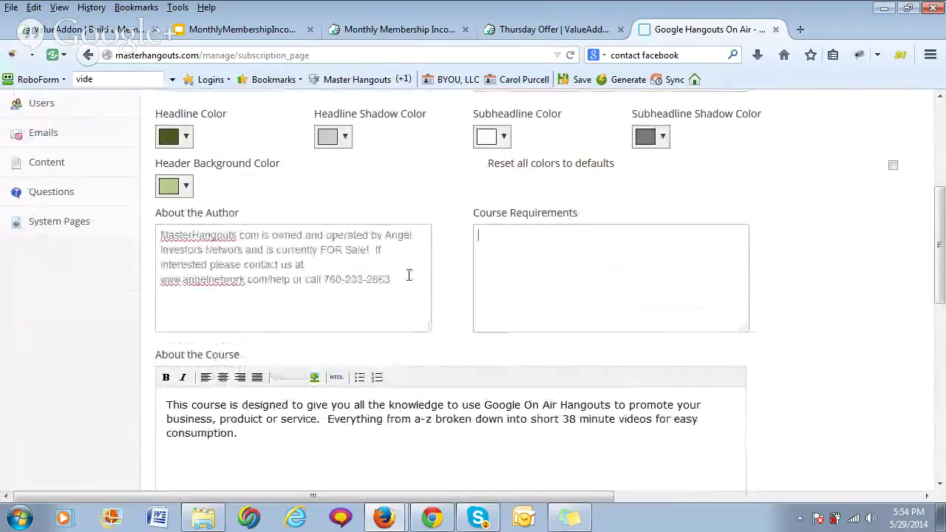
scroll(391, 296, down, 7)
scroll(249, 336, down, 1)
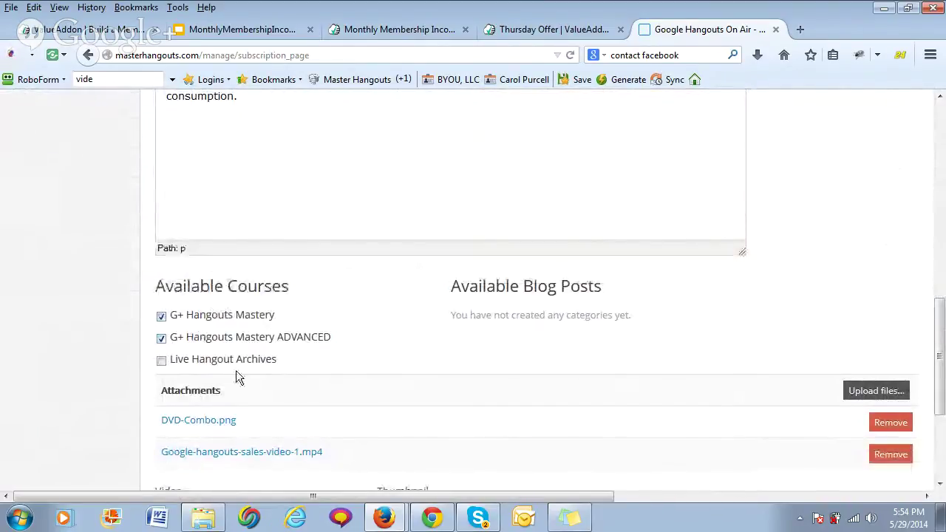
scroll(235, 377, down, 2)
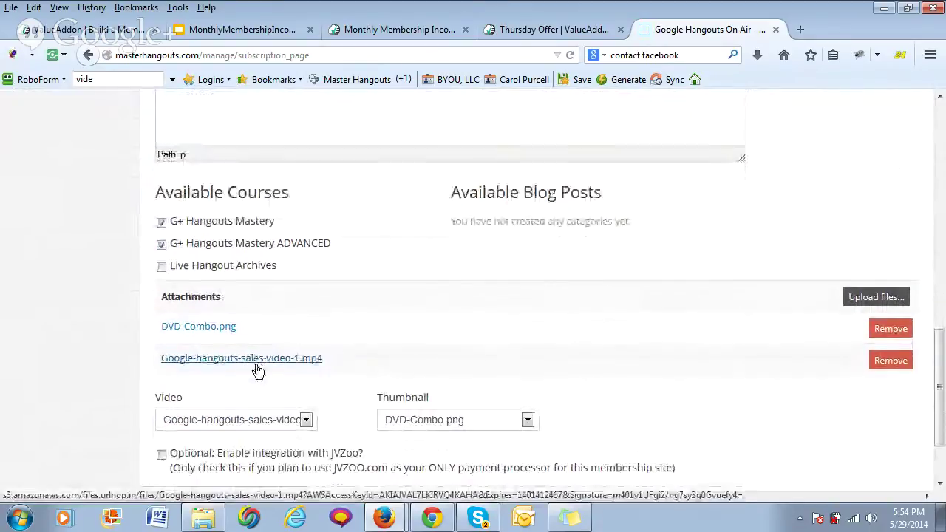
scroll(236, 445, down, 2)
scroll(249, 342, up, 15)
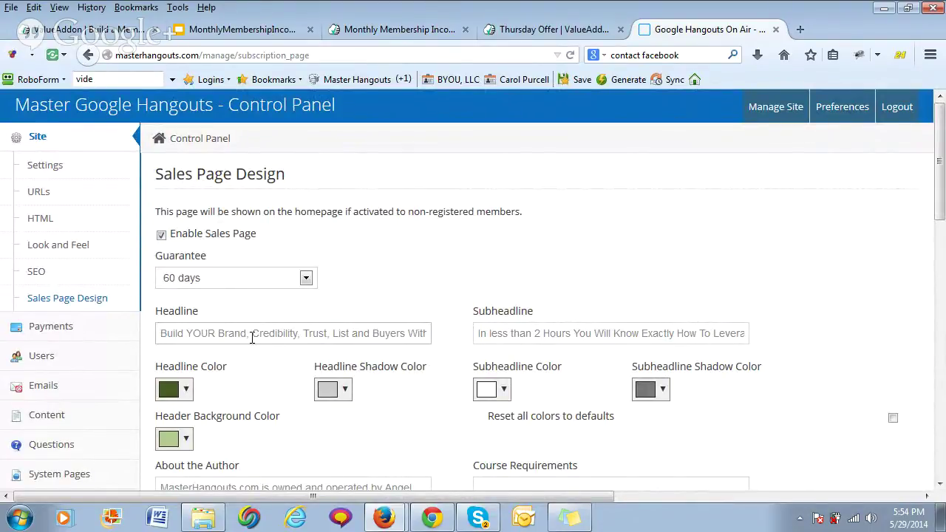
Open the site's third-party email integration settings and review the available autoresponder systems without choosing one
click(69, 385)
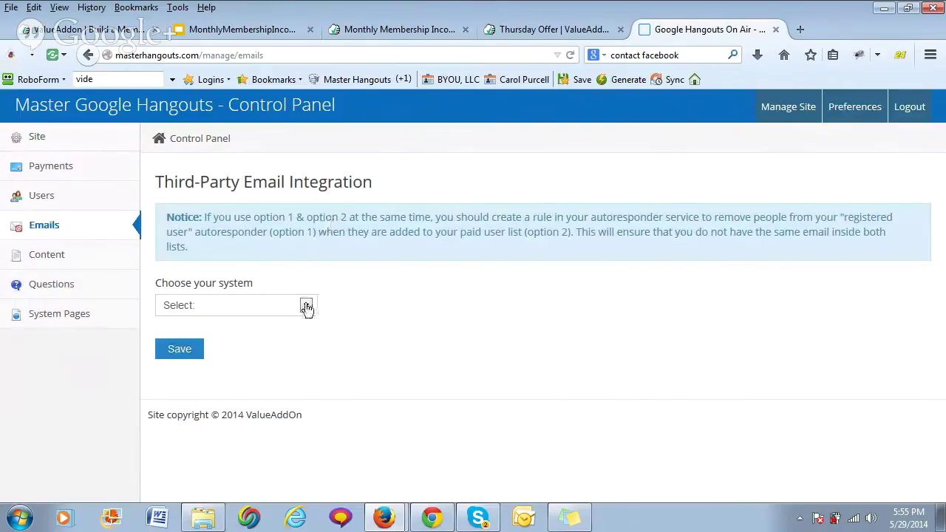
click(306, 306)
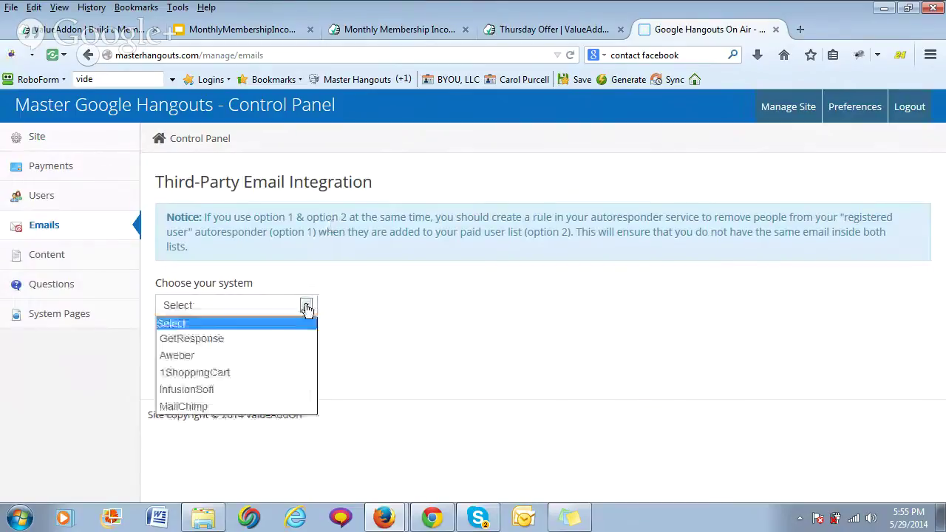
click(396, 349)
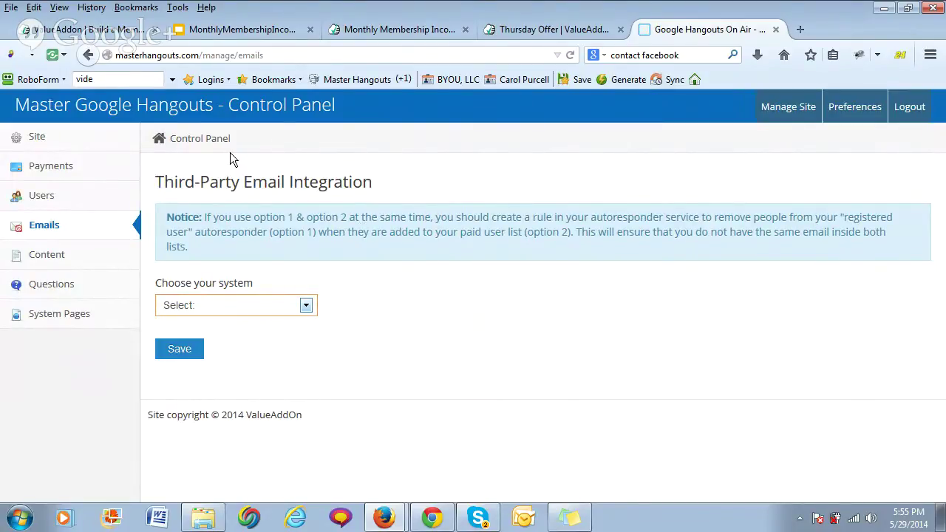
Switch to the MonthlyMembershipIncome Webinar presentation, go to the "Lets Take A Quick Tour" slide and start the slideshow
click(107, 31)
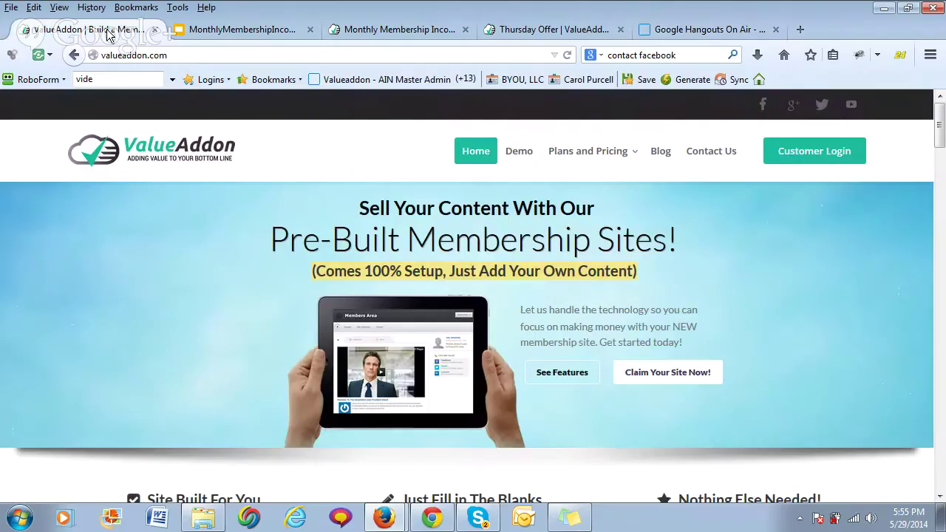
click(246, 31)
click(749, 120)
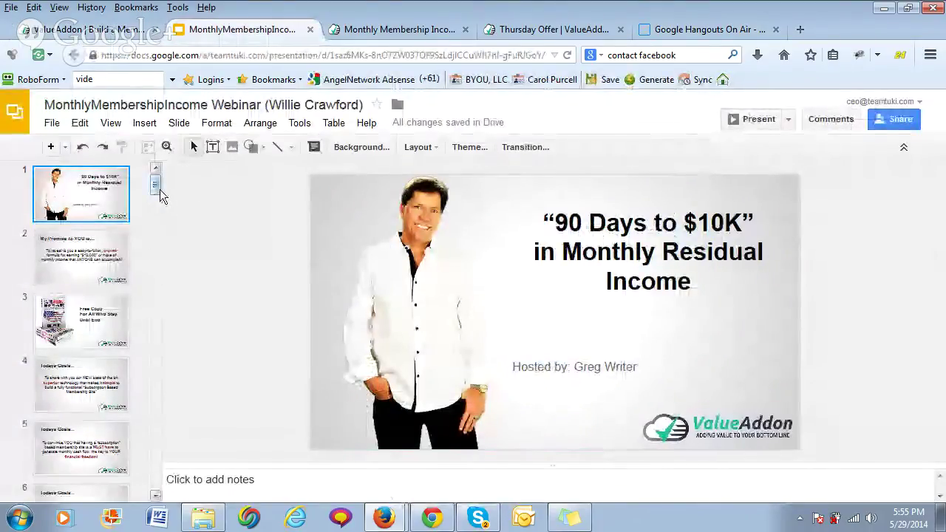
drag(155, 183, 146, 372)
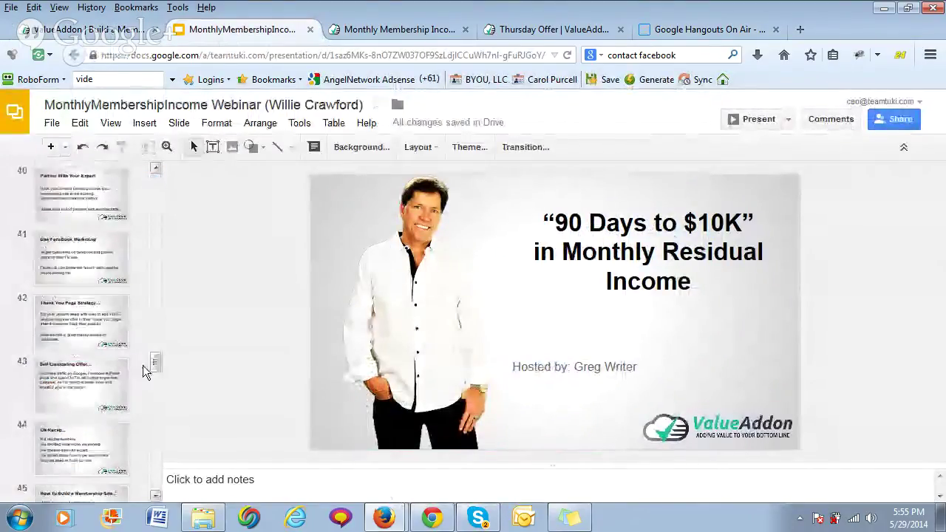
click(93, 250)
drag(157, 373, 168, 395)
click(82, 347)
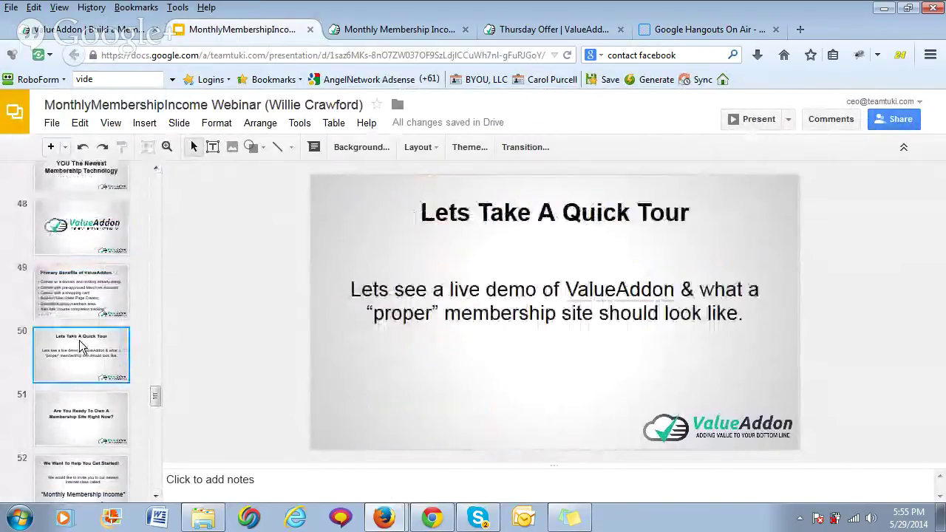
click(765, 123)
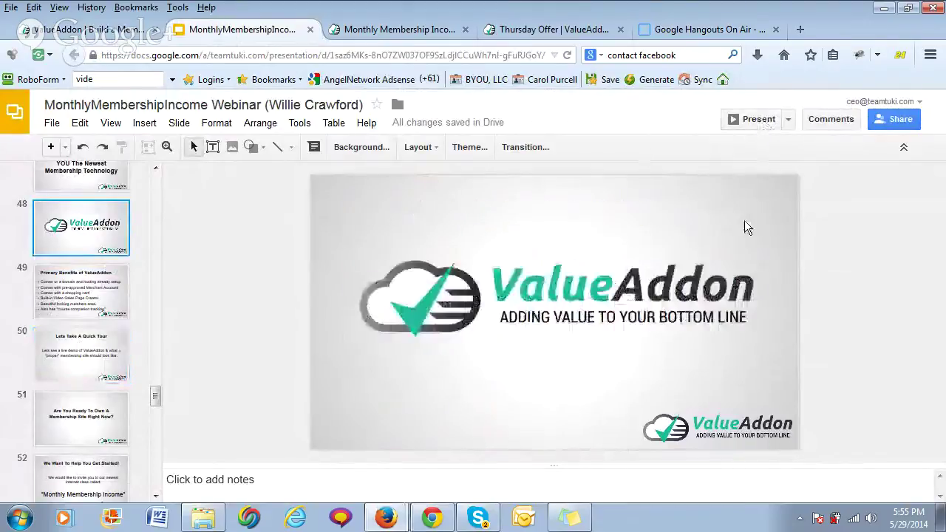